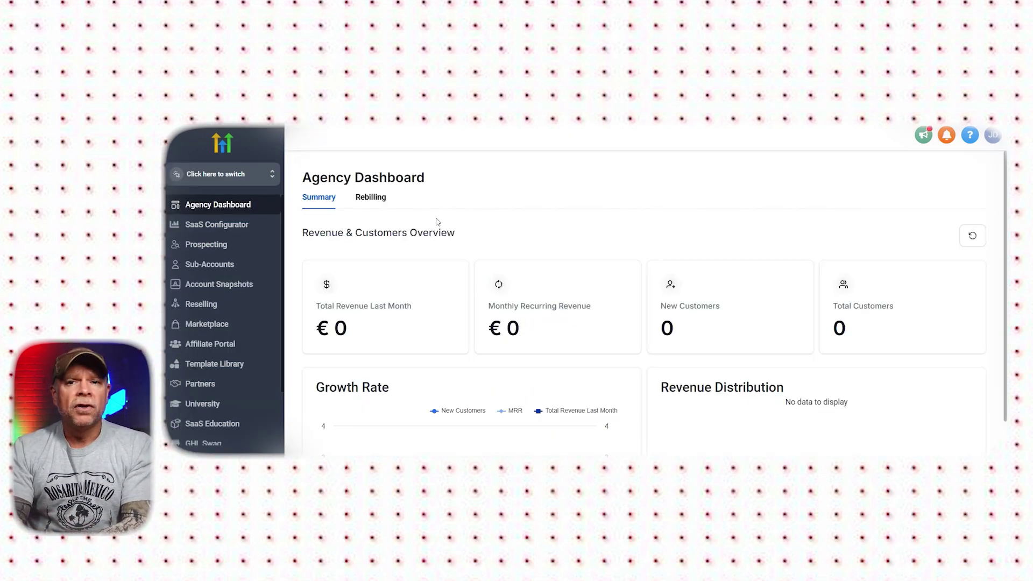
Switch to the Pixel Pathways sub-account and open the community groups area of its memberships.
{"action": "left_click", "coordinate": [224, 174]}
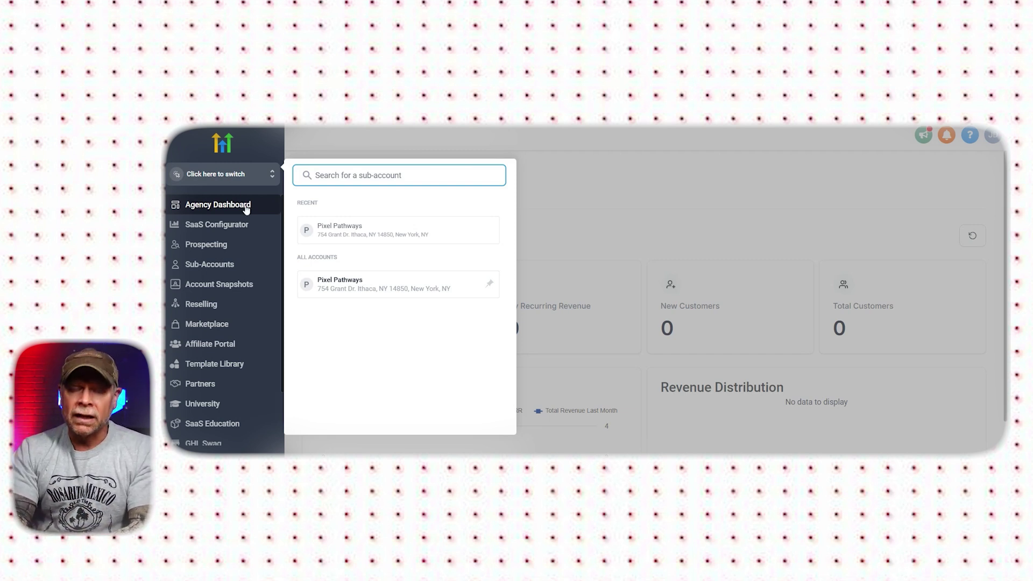
{"action": "left_click", "coordinate": [334, 286]}
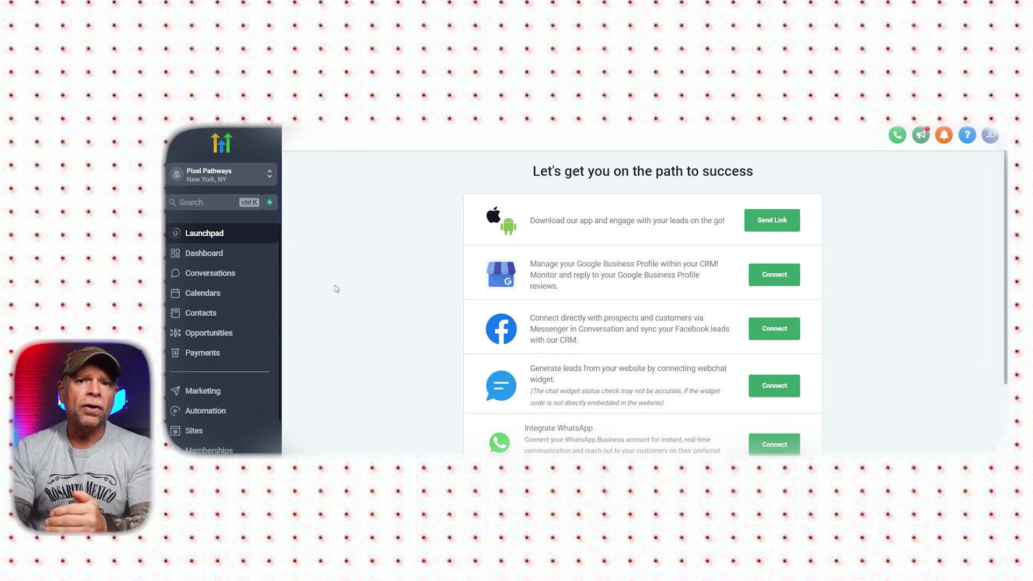
{"action": "scroll", "coordinate": [253, 315], "scroll_direction": "down", "scroll_amount": 2}
{"action": "left_click", "coordinate": [246, 388]}
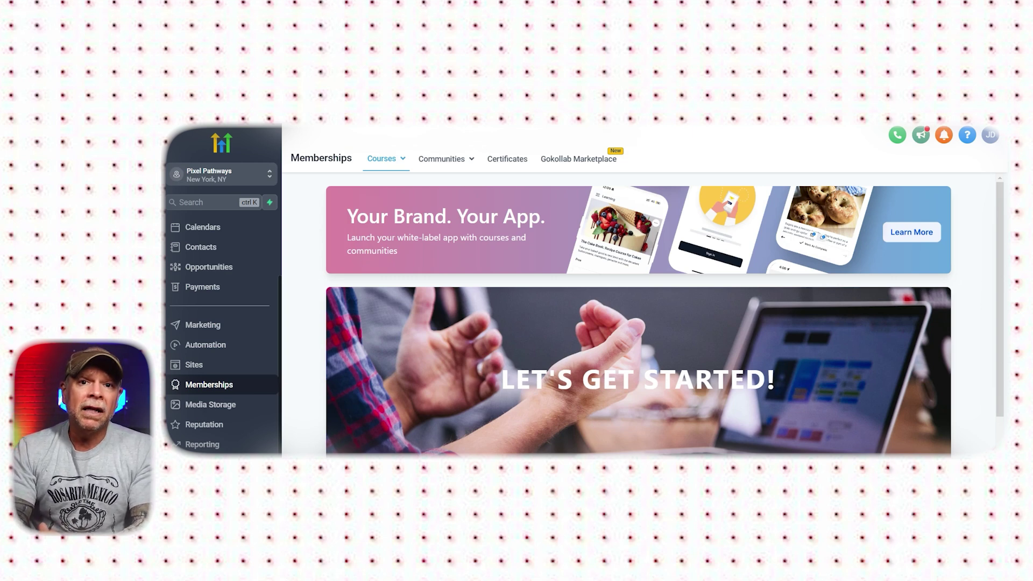
{"action": "left_click", "coordinate": [425, 163]}
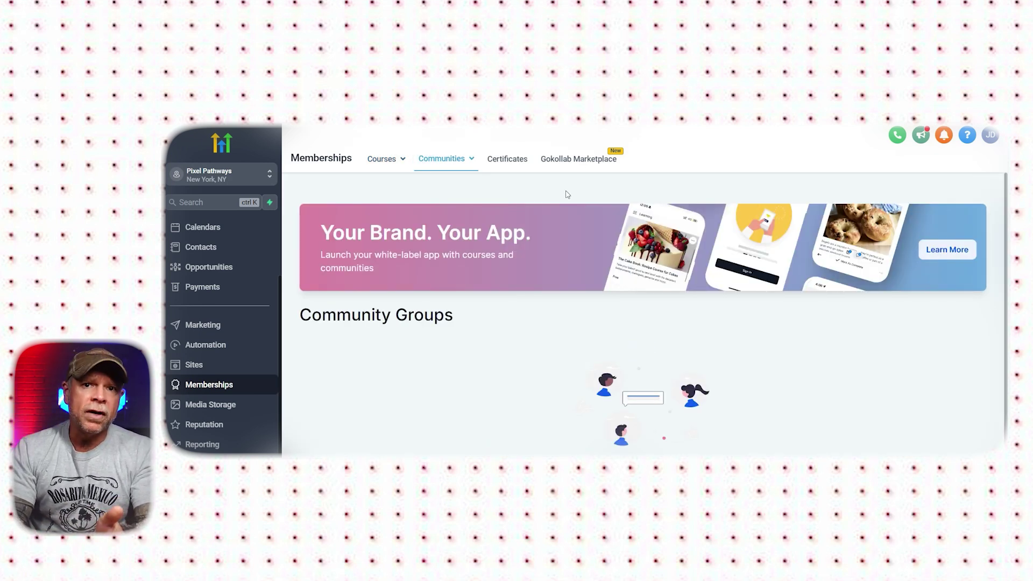
{"action": "scroll", "coordinate": [563, 226], "scroll_direction": "down", "scroll_amount": 2}
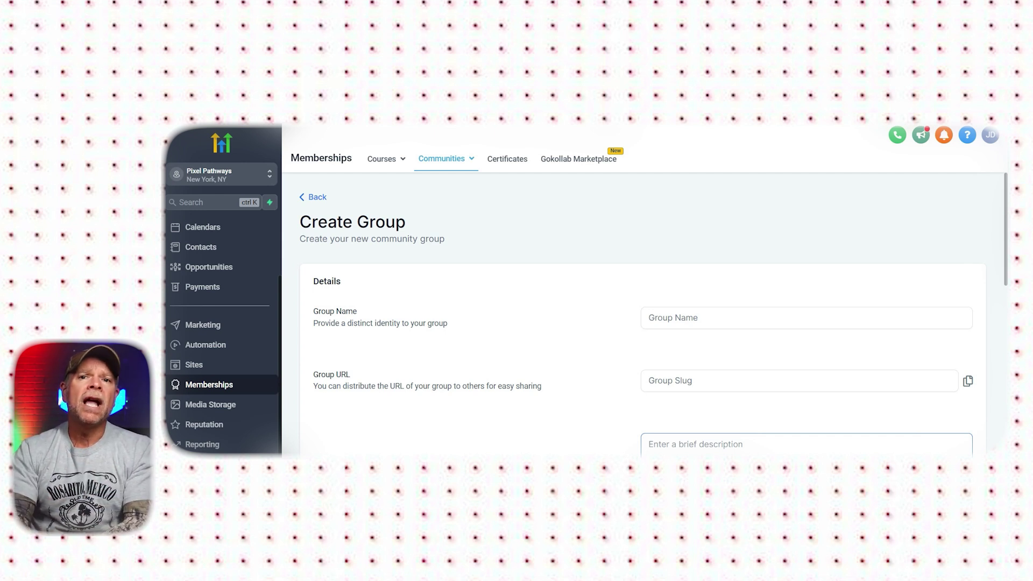
Name the new community group "Community group".
{"action": "scroll", "coordinate": [708, 264], "scroll_direction": "down", "scroll_amount": 1}
{"action": "left_click", "coordinate": [707, 264]}
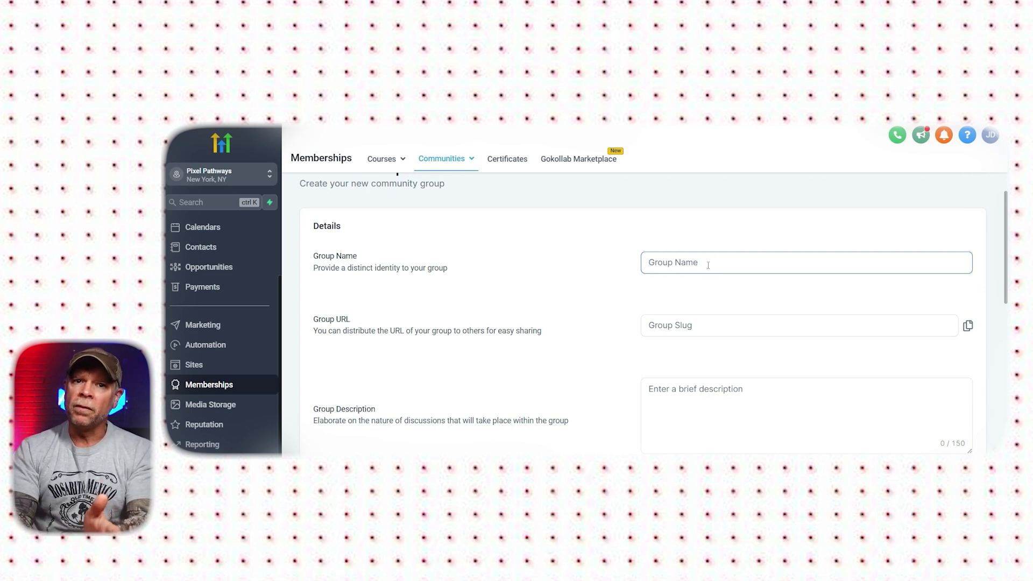
{"action": "type", "text": "Commun"}
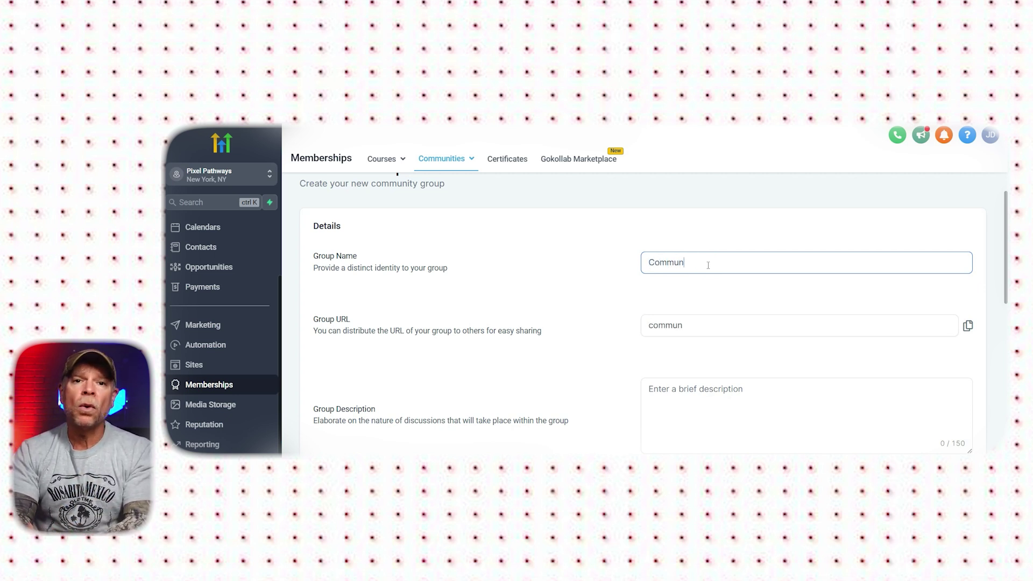
{"action": "type", "text": "ity gro"}
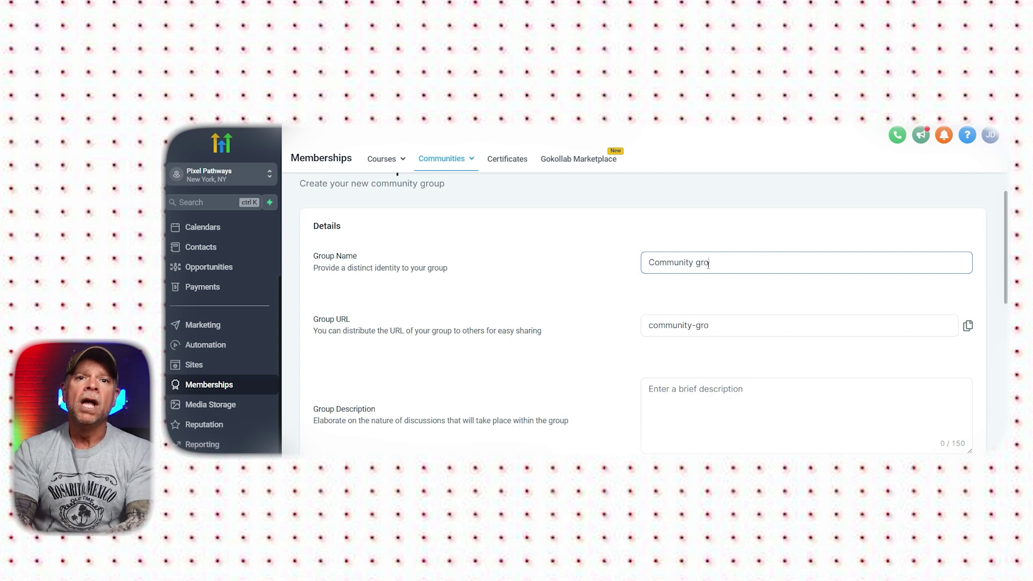
{"action": "type", "text": "iup"}
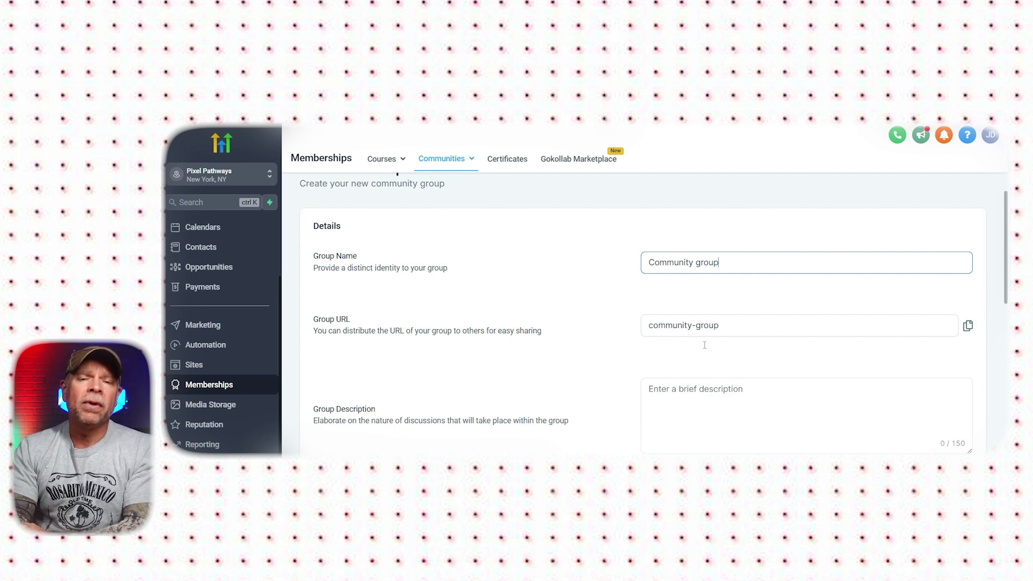
Enter "For working" as the group's description.
{"action": "left_click", "coordinate": [700, 383]}
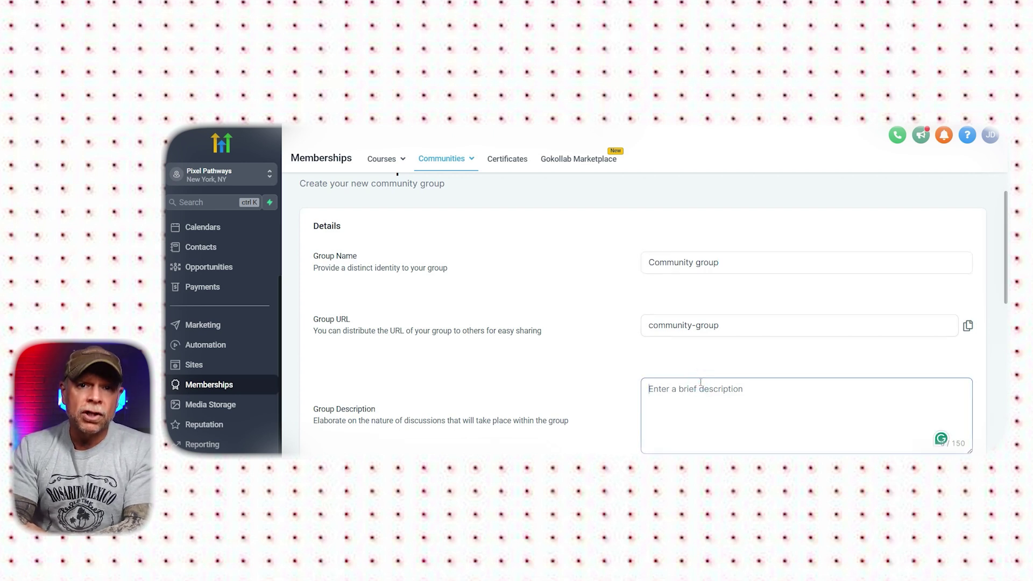
{"action": "type", "text": "For "}
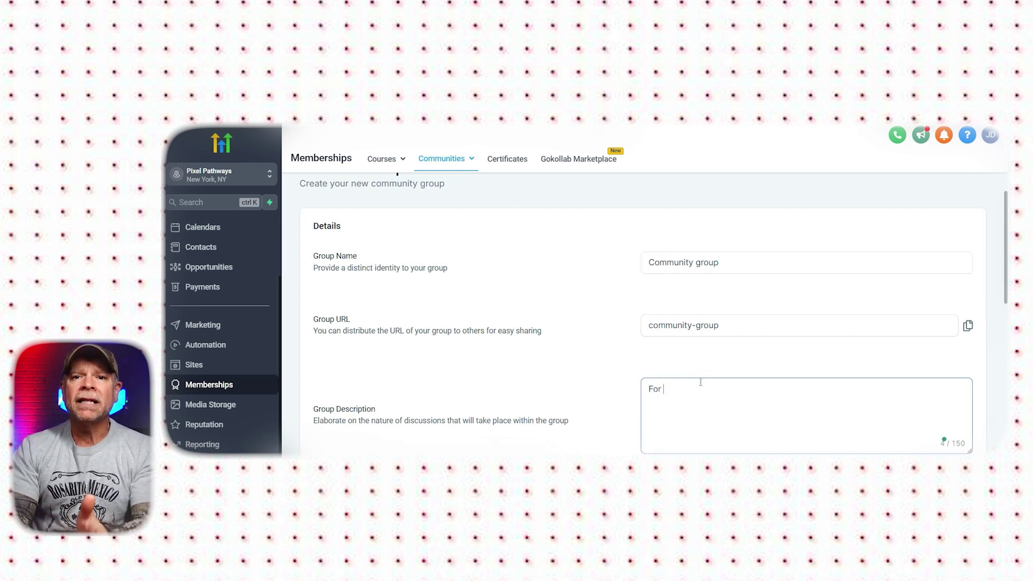
{"action": "type", "text": "working"}
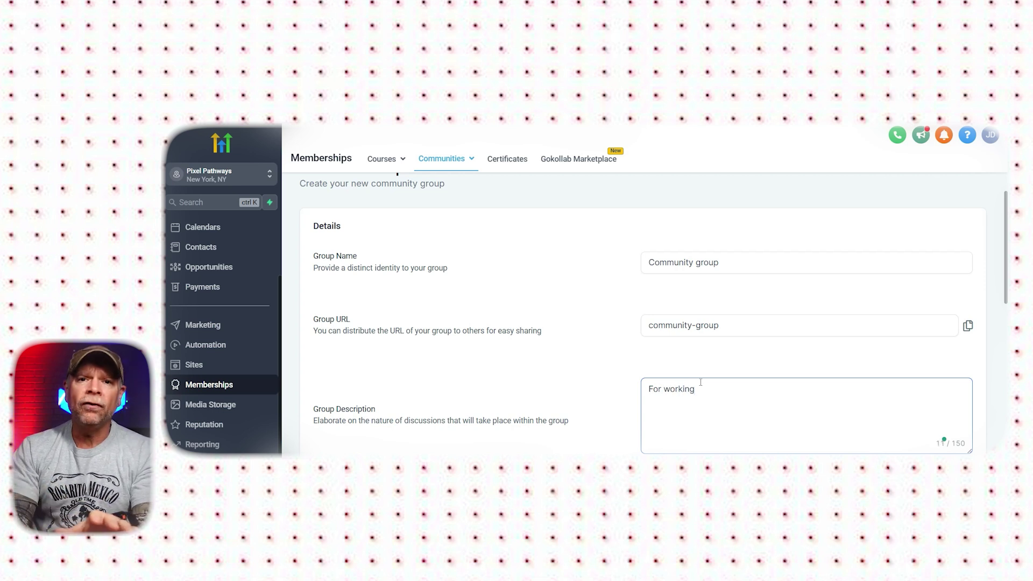
{"action": "scroll", "coordinate": [700, 382], "scroll_direction": "down", "scroll_amount": 1}
{"action": "scroll", "coordinate": [701, 382], "scroll_direction": "down", "scroll_amount": 1}
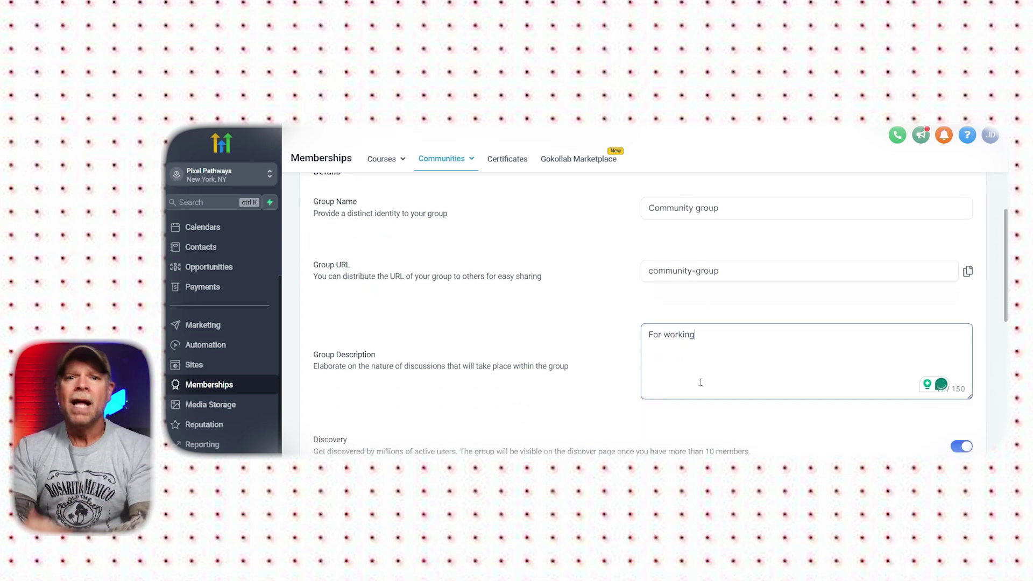
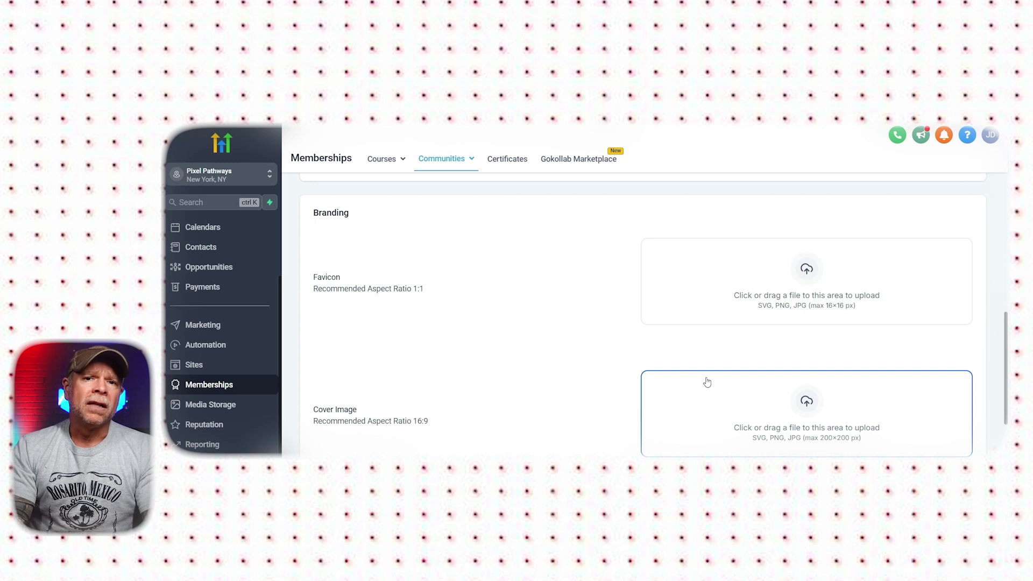
{"action": "scroll", "coordinate": [707, 381], "scroll_direction": "down", "scroll_amount": 4}
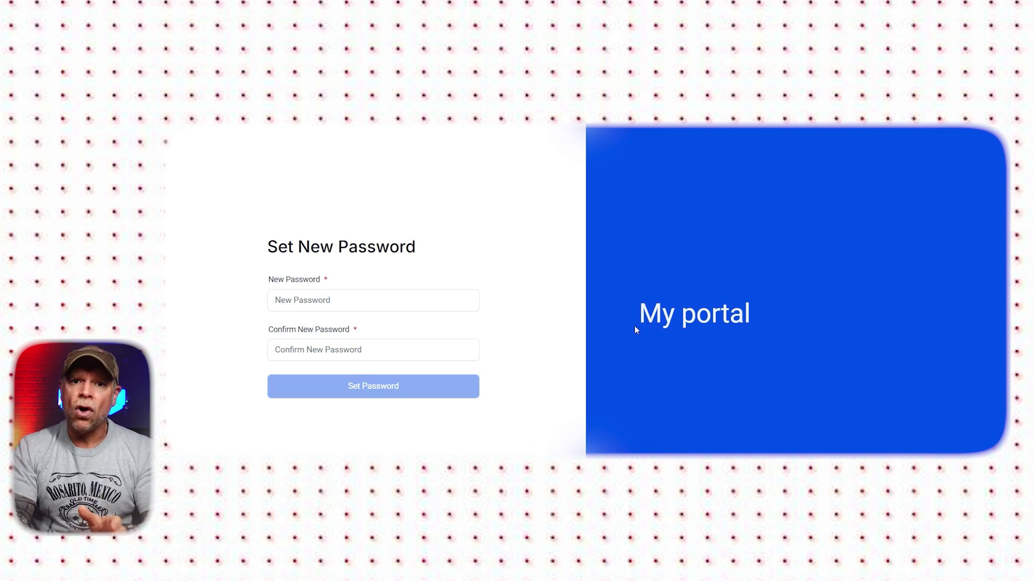
Set and confirm a new password for the member portal, and decline saving it in the browser.
{"action": "left_click", "coordinate": [355, 303]}
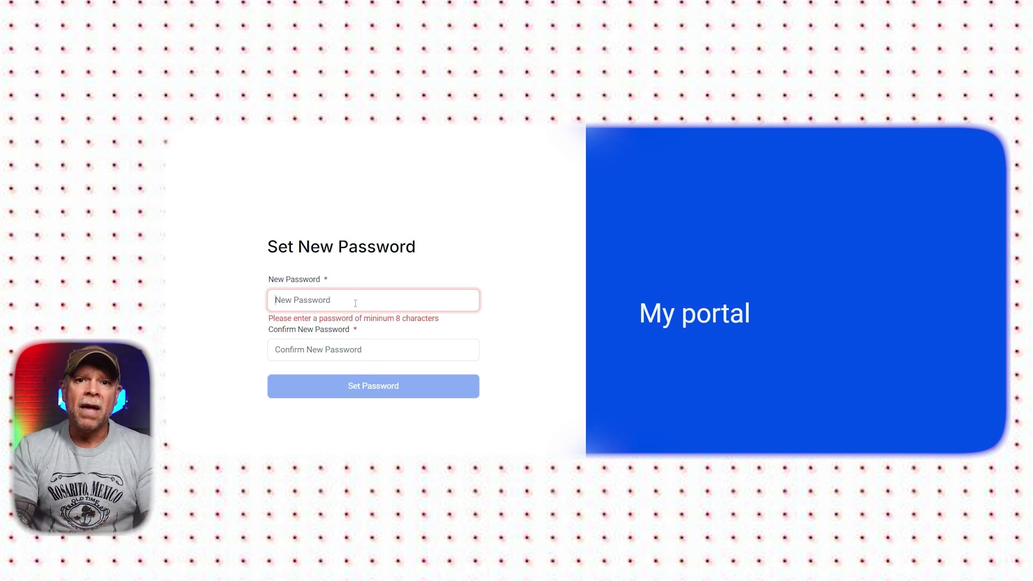
{"action": "key", "text": "ctrl+v"}
{"action": "left_click", "coordinate": [346, 350]}
{"action": "key", "text": "ctrl+v"}
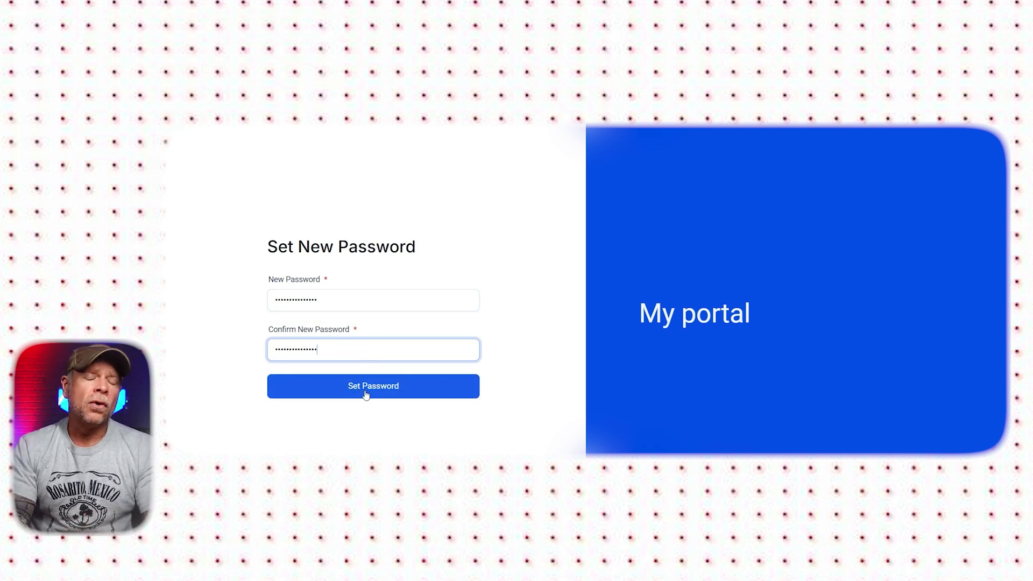
{"action": "left_click", "coordinate": [366, 394]}
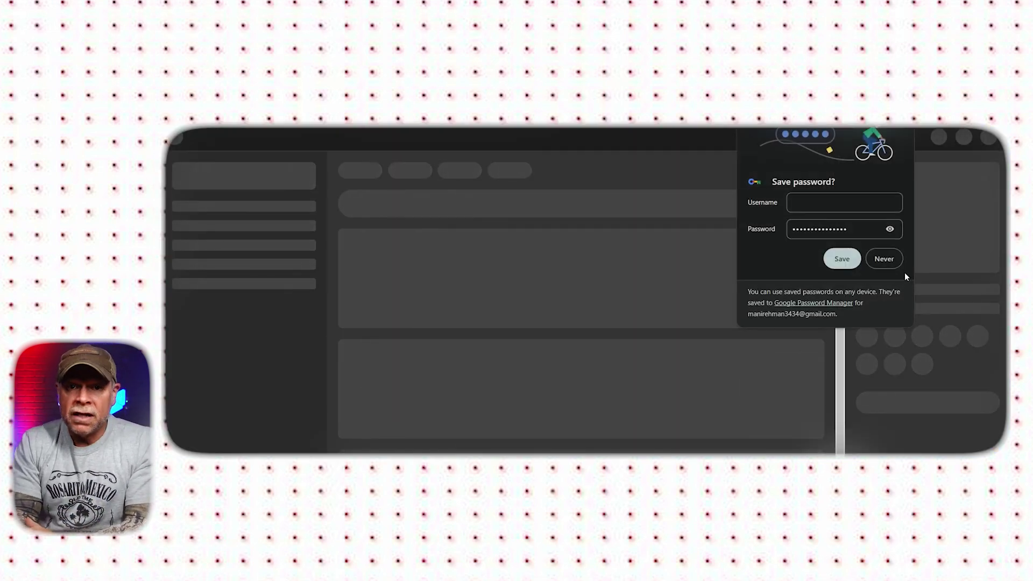
{"action": "left_click", "coordinate": [888, 260]}
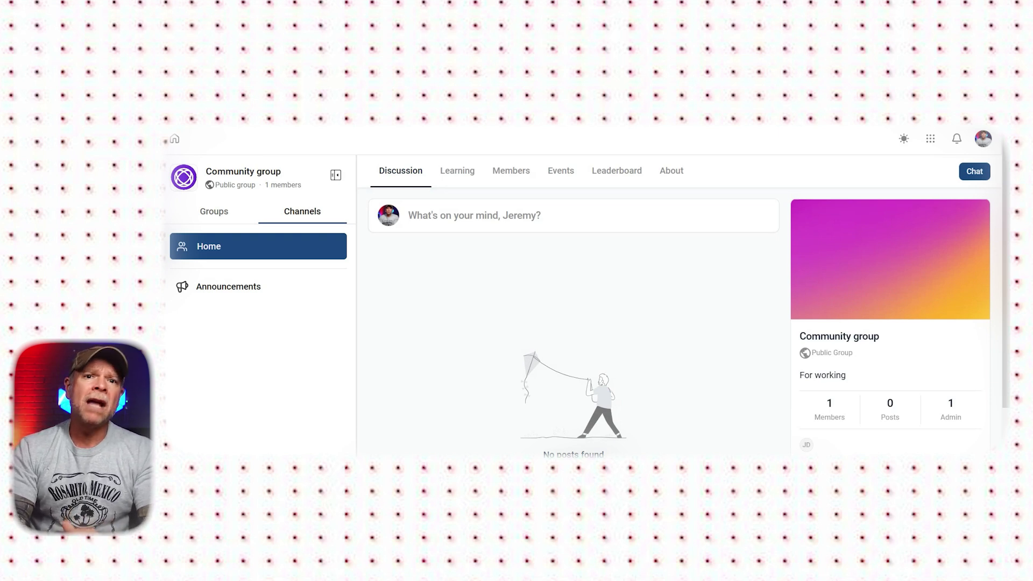
Review the group's discussion page and the options for adding a course to its learning area, without adding one.
{"action": "scroll", "coordinate": [785, 229], "scroll_direction": "down", "scroll_amount": 3}
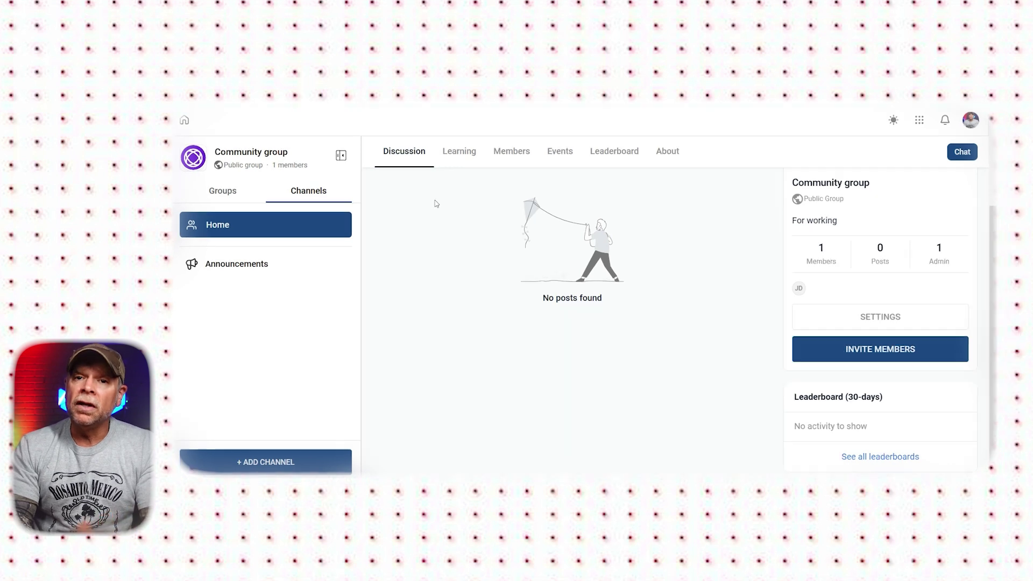
{"action": "left_click", "coordinate": [461, 156]}
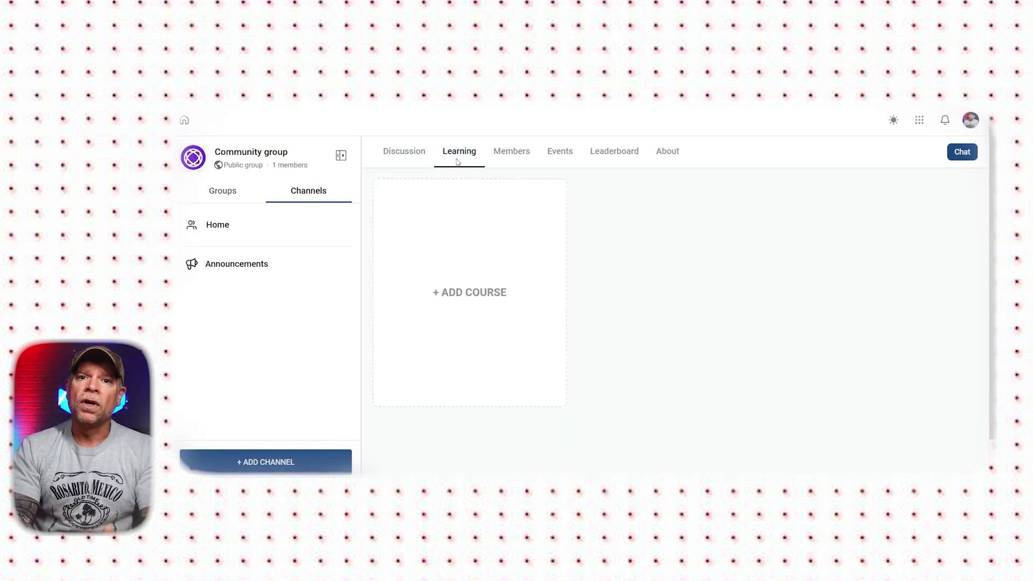
{"action": "left_click", "coordinate": [432, 307]}
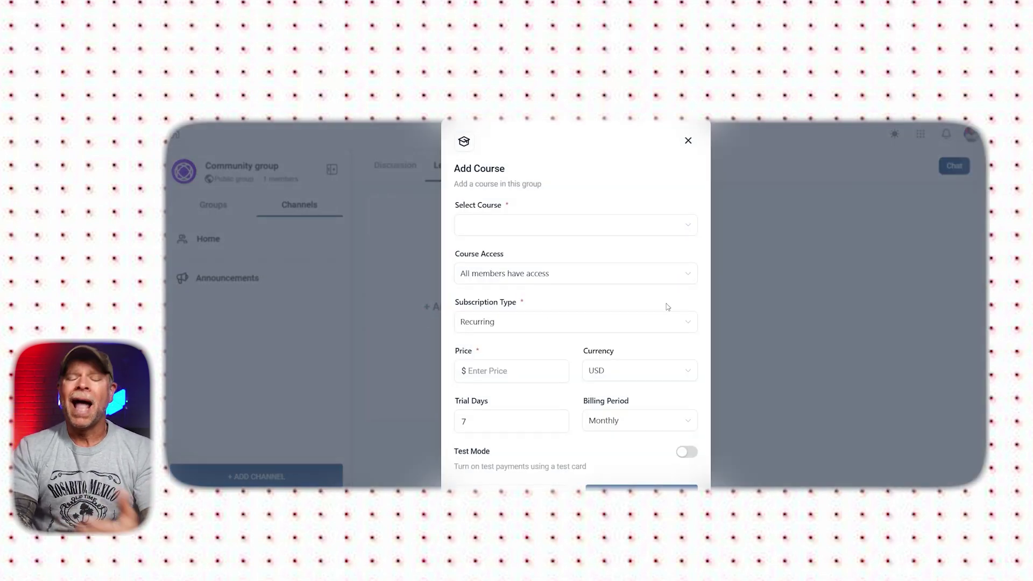
{"action": "scroll", "coordinate": [667, 307], "scroll_direction": "down", "scroll_amount": 1}
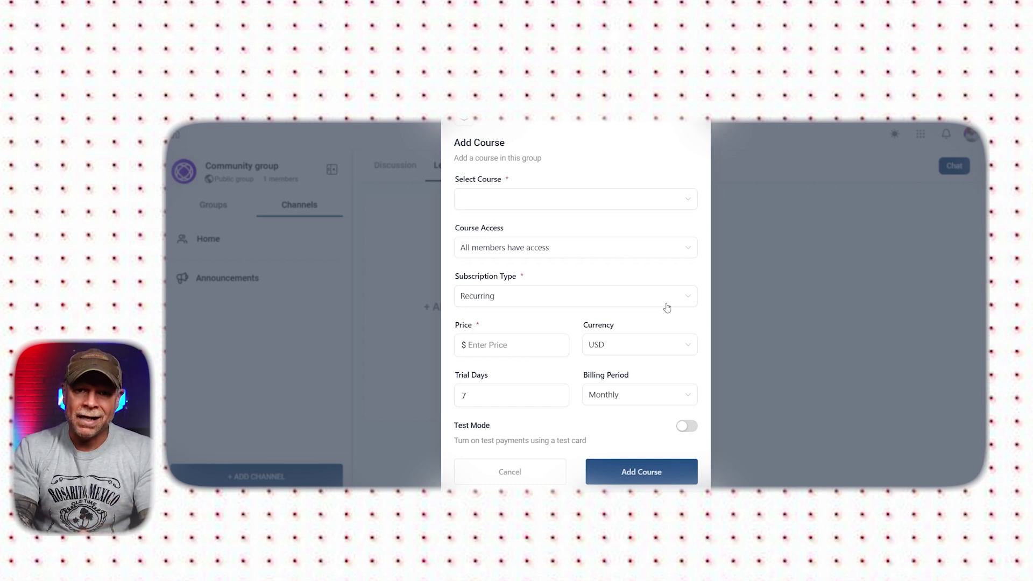
{"action": "key", "text": "Escape"}
View the community group's members and its leaderboard.
{"action": "left_click", "coordinate": [528, 156]}
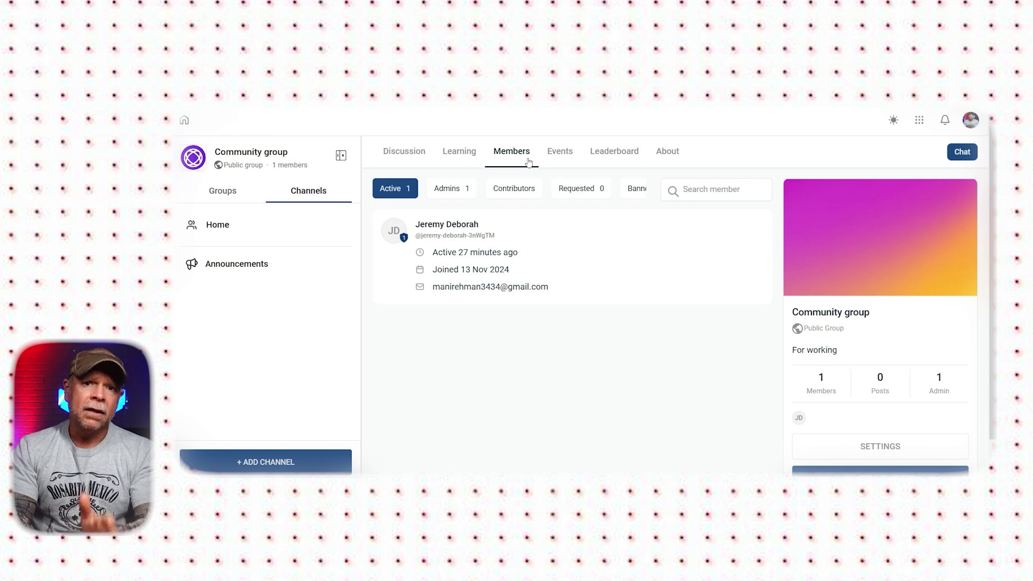
{"action": "left_click", "coordinate": [611, 162]}
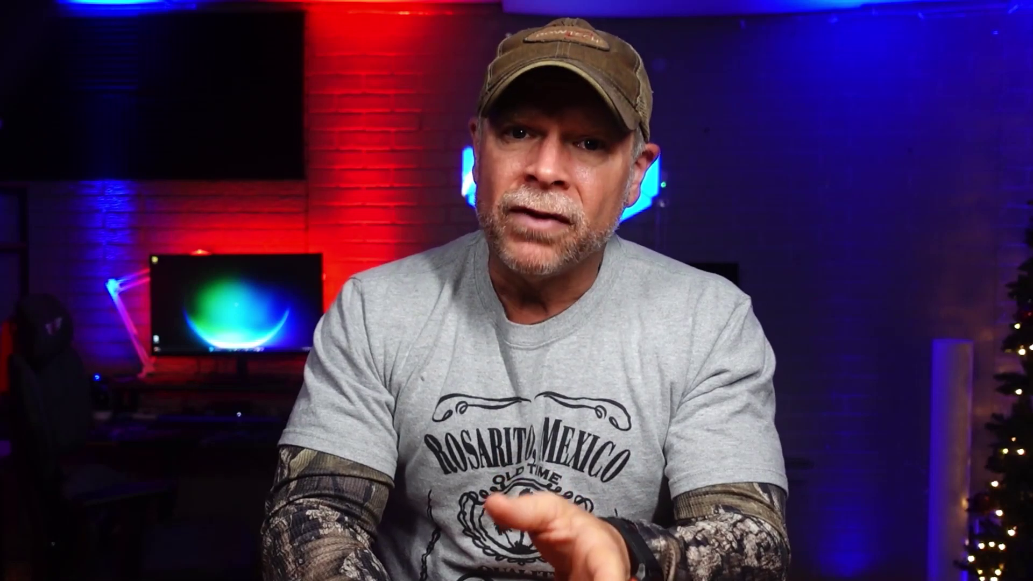
Look through the Finance Hub template page, from its accounts and goals to incomes, expenses, transfers, subscriptions and investments.
{"action": "scroll", "coordinate": [515, 301], "scroll_direction": "down", "scroll_amount": 3}
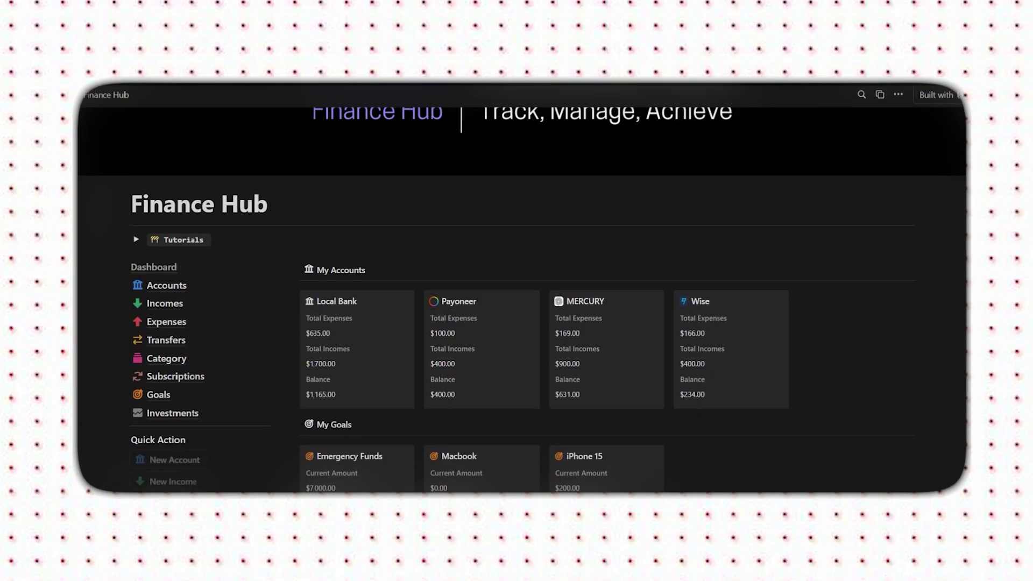
{"action": "scroll", "coordinate": [522, 286], "scroll_direction": "down", "scroll_amount": 5}
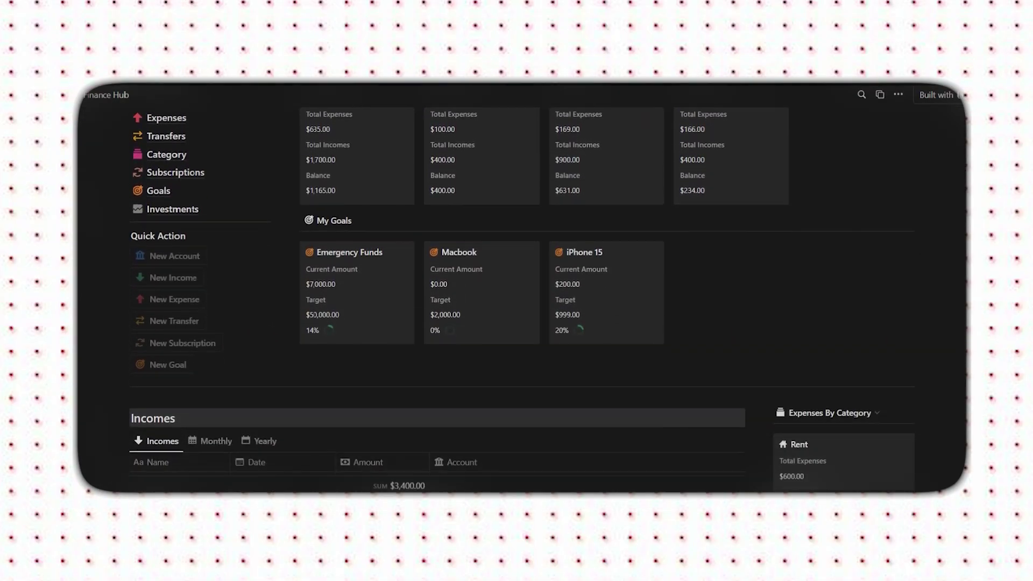
{"action": "scroll", "coordinate": [522, 300], "scroll_direction": "down", "scroll_amount": 7}
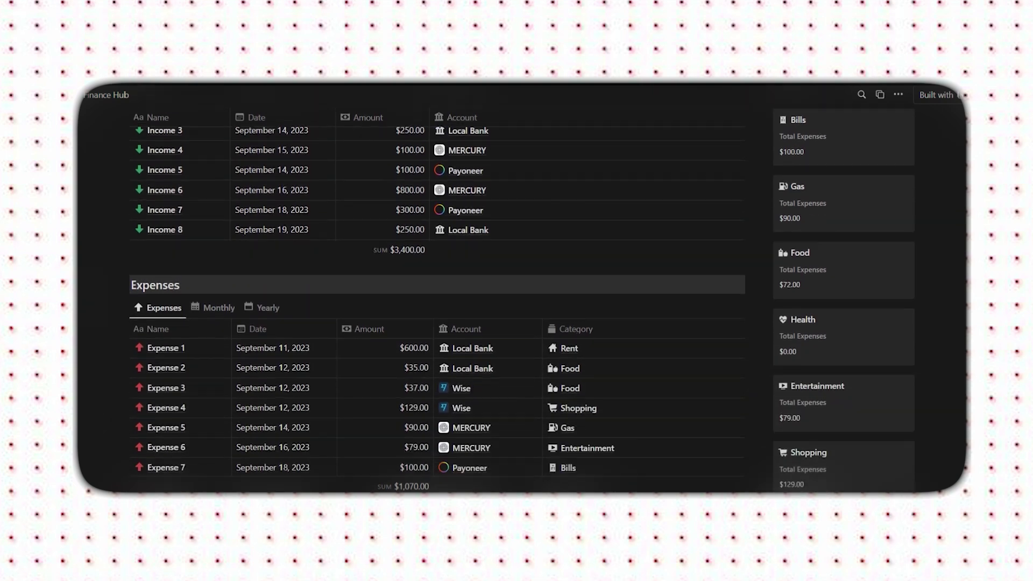
{"action": "scroll", "coordinate": [522, 301], "scroll_direction": "down", "scroll_amount": 7}
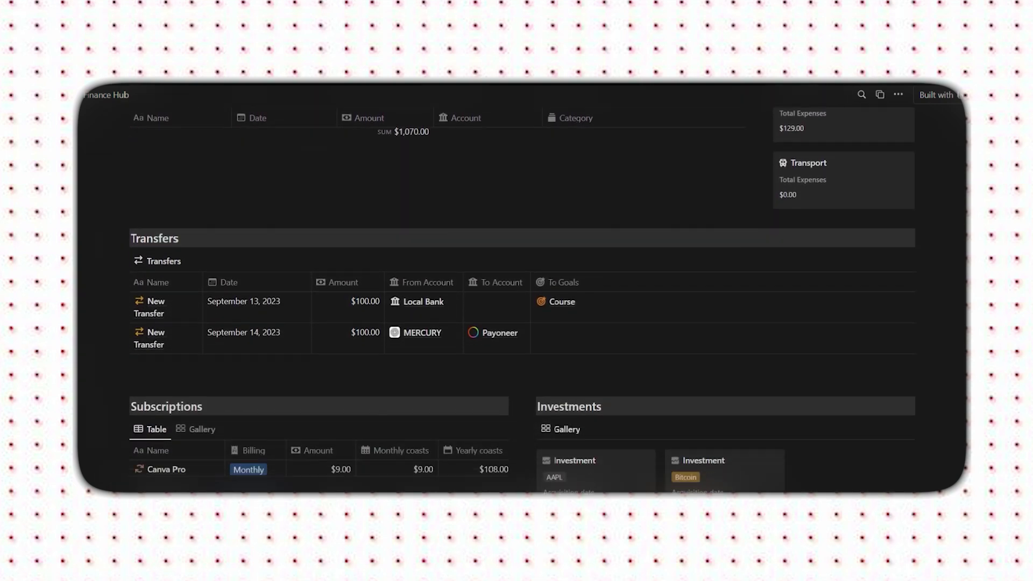
{"action": "scroll", "coordinate": [522, 300], "scroll_direction": "down", "scroll_amount": 2}
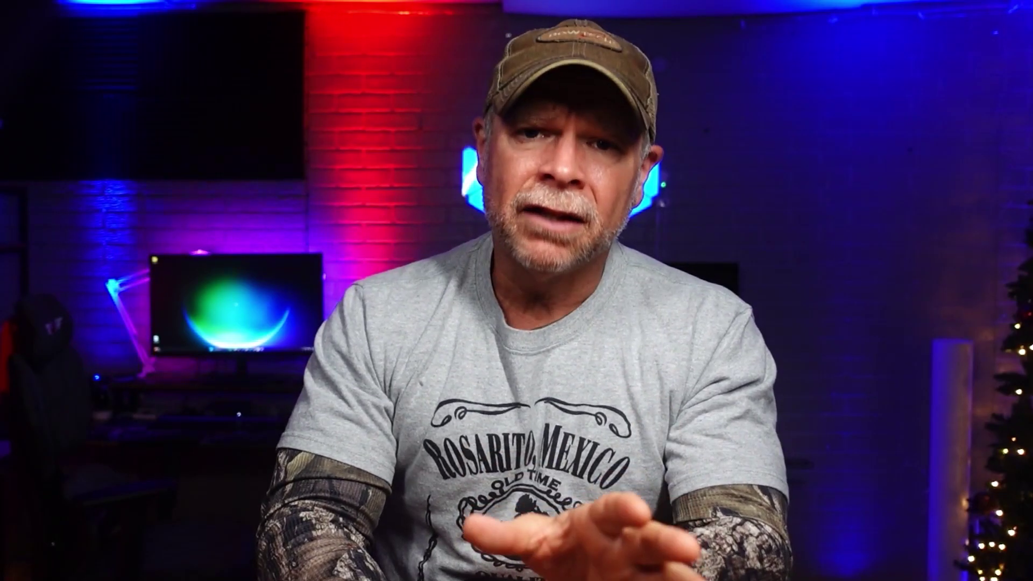